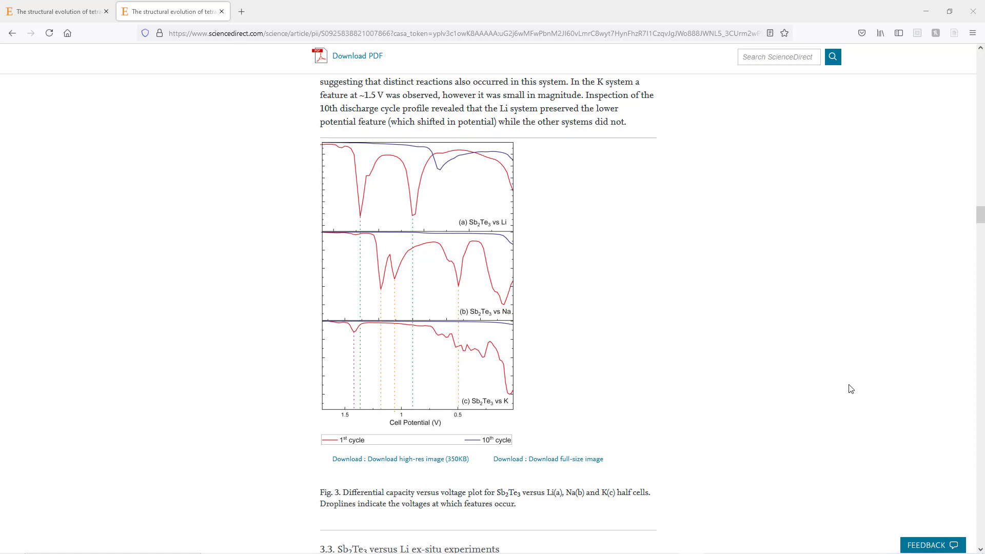
- Scan the BTK21_Full.csv cycle number column to its end, then return to the plotter workbook
{"action": "key", "text": "alt+Tab"}
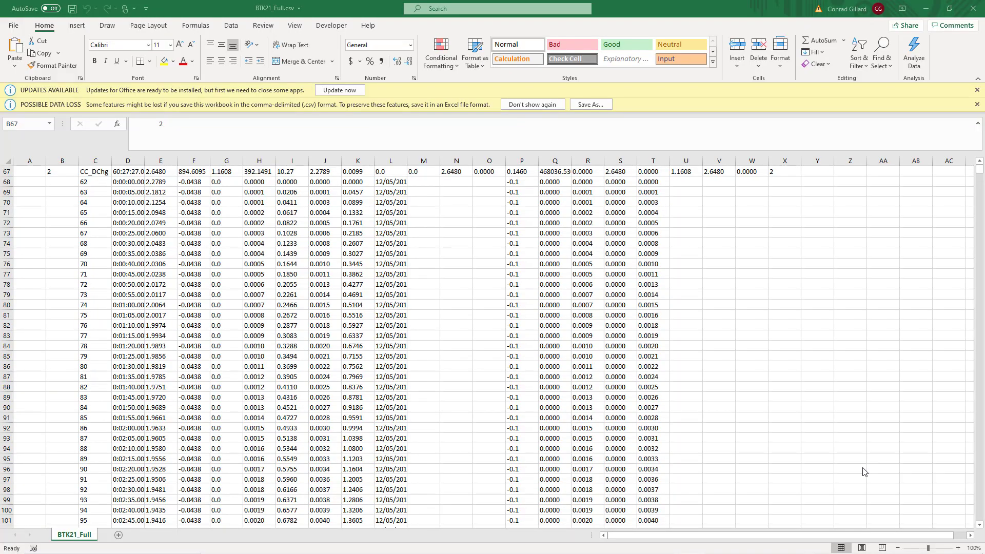
{"action": "left_click", "coordinate": [62, 275]}
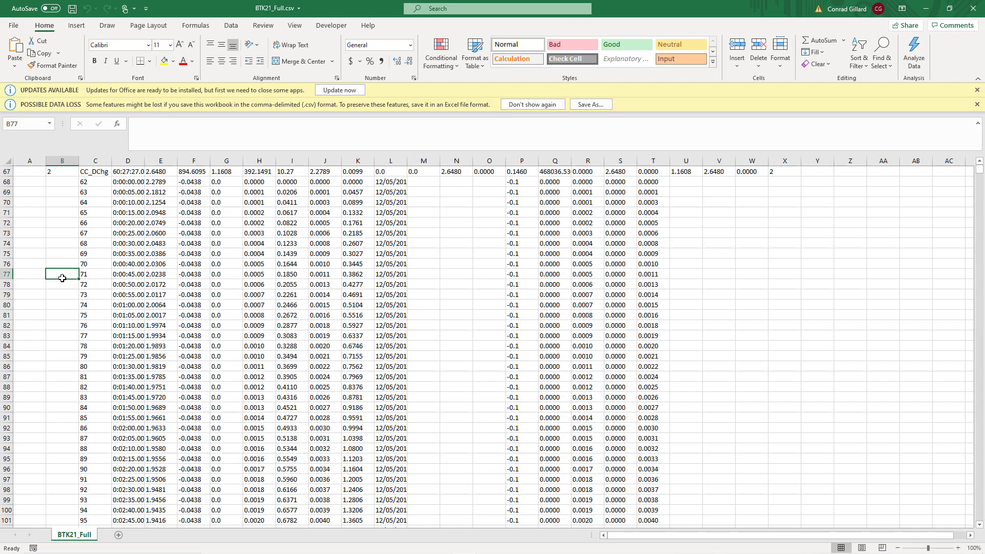
{"action": "key", "text": "ctrl+Down"}
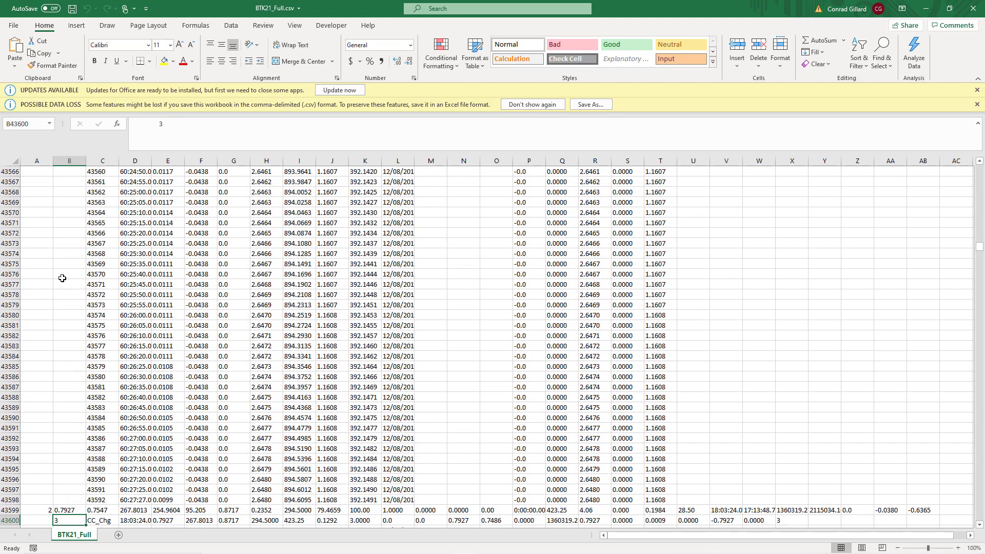
{"action": "key", "text": "ctrl+Down"}
{"action": "key", "text": "ctrl+Down"}
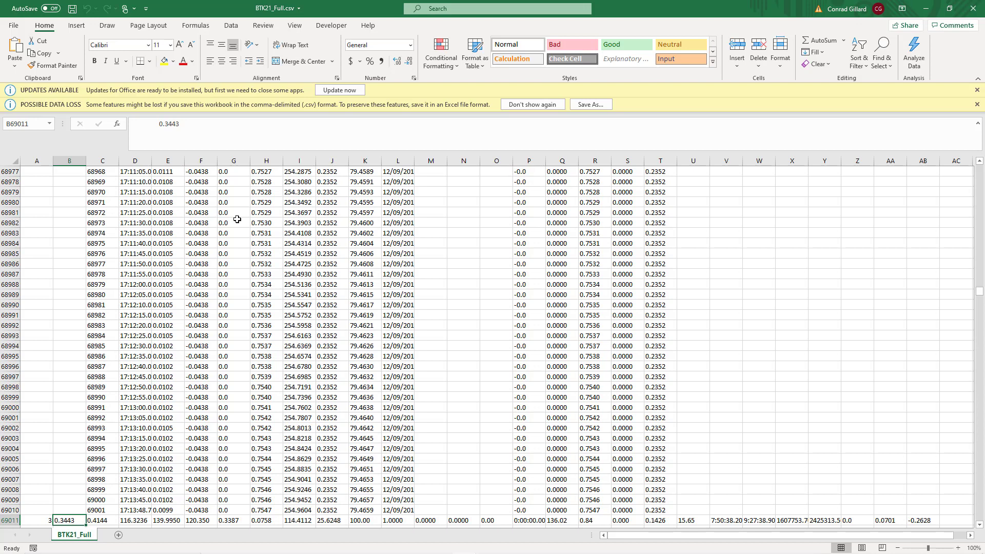
{"action": "key", "text": "ctrl+Tab"}
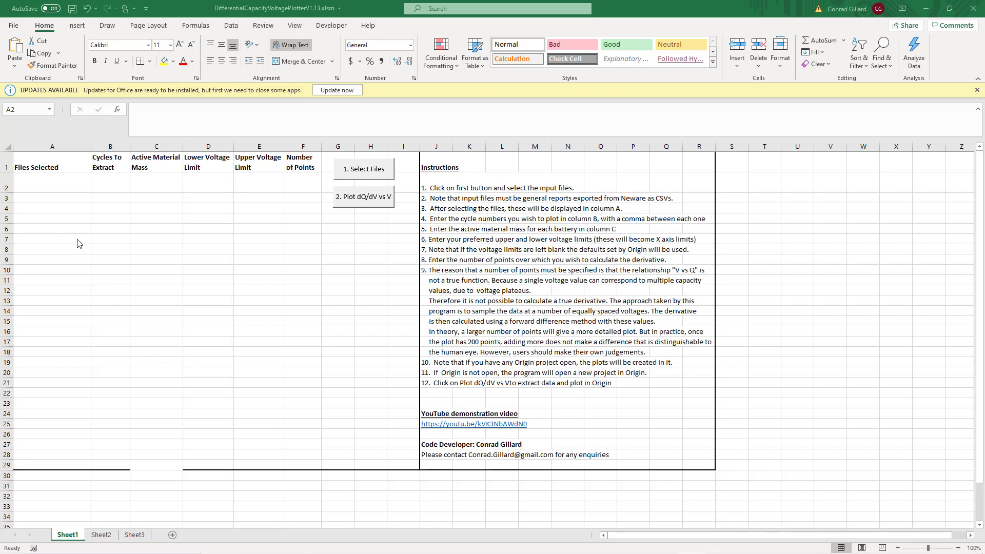
- Choose BTL21_Cutdown.csv as the plotter's input data file
{"action": "left_click", "coordinate": [48, 187]}
{"action": "left_click", "coordinate": [362, 170]}
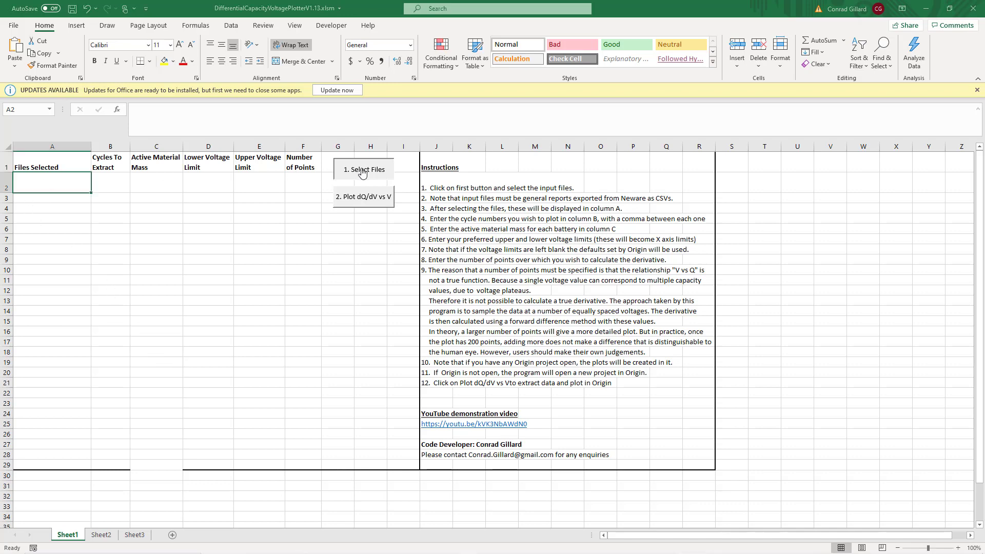
{"action": "left_click", "coordinate": [141, 96]}
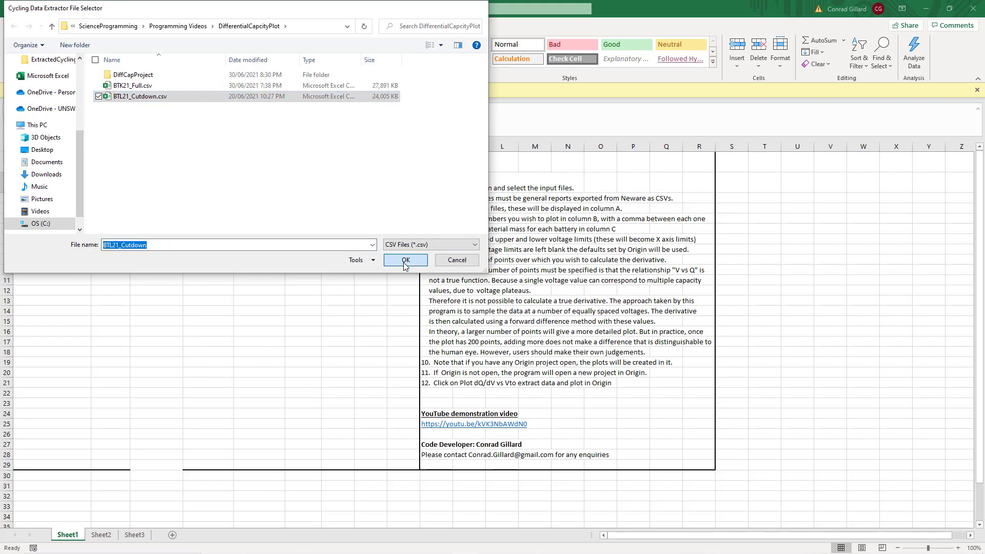
{"action": "left_click", "coordinate": [405, 260]}
- Fill row 2 with cycles 4, 8, mass 6.1, voltage limits 0 and 2, and 400 points
{"action": "left_click", "coordinate": [108, 187]}
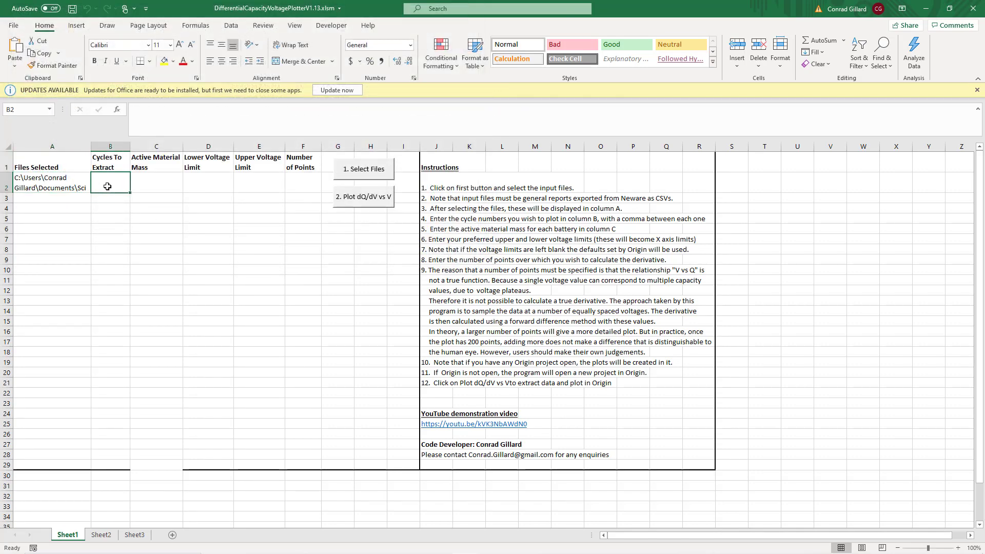
{"action": "type", "text": "4, 8"}
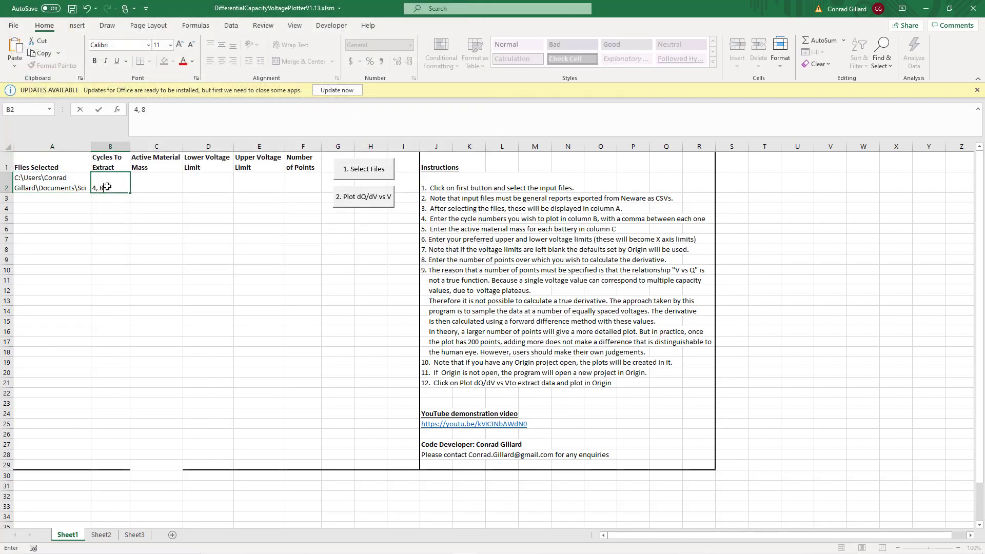
{"action": "key", "text": "Tab"}
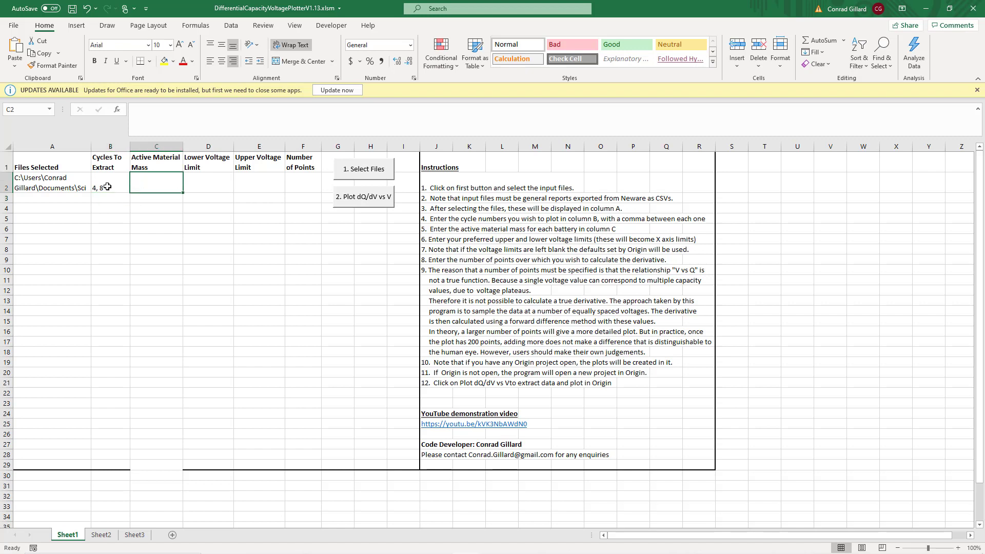
{"action": "type", "text": "6.1"}
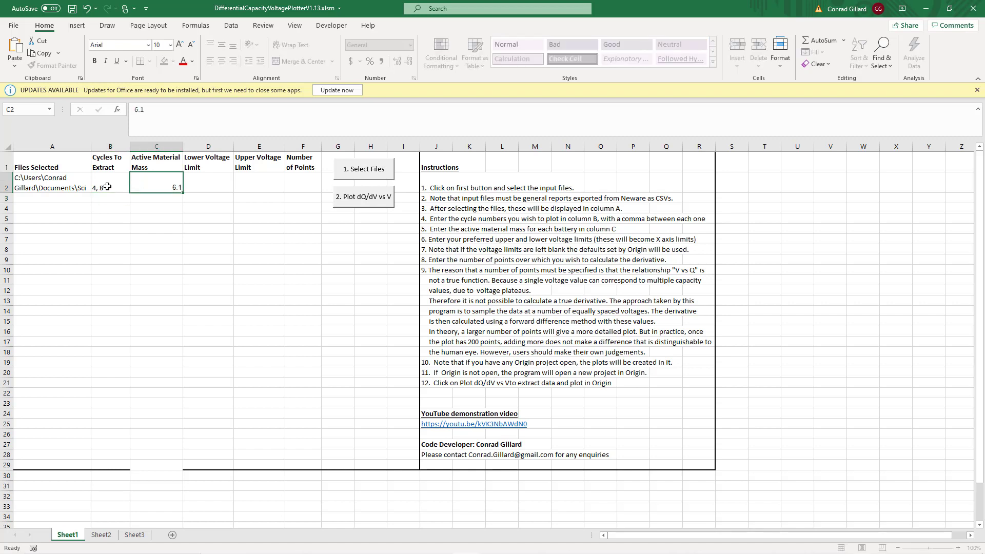
{"action": "key", "text": "Return"}
{"action": "key", "text": "Right"}
{"action": "key", "text": "Up"}
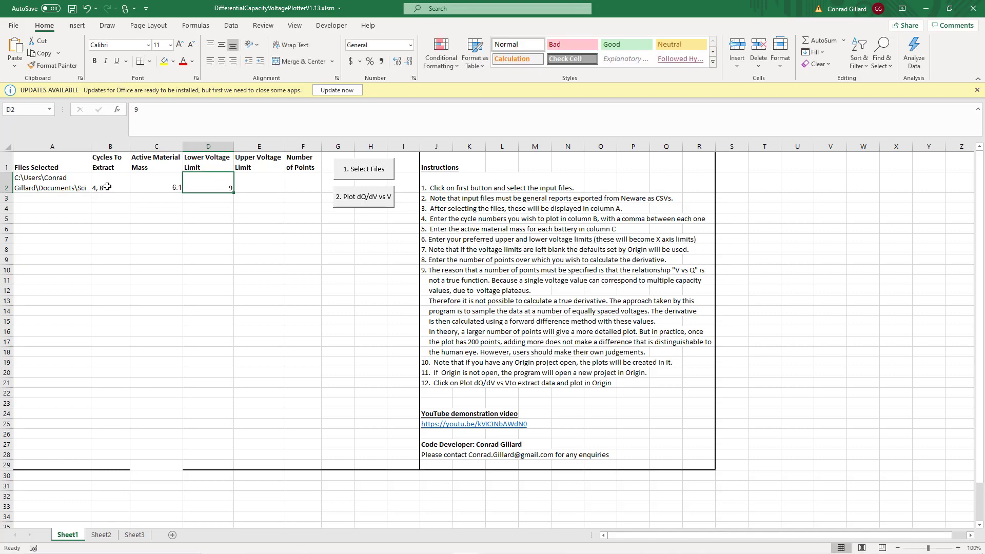
{"action": "type", "text": "0"}
{"action": "key", "text": "Tab"}
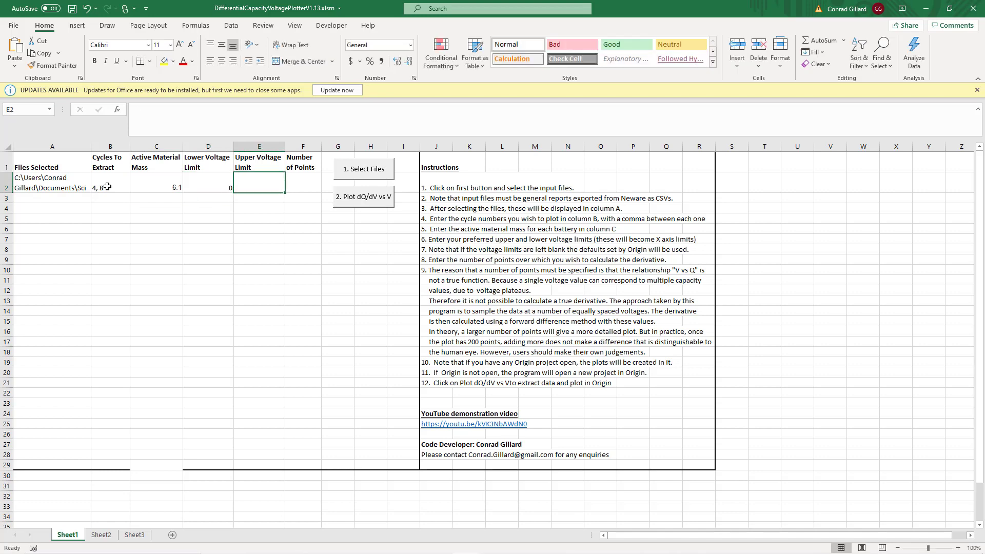
{"action": "type", "text": "2"}
{"action": "key", "text": "Tab"}
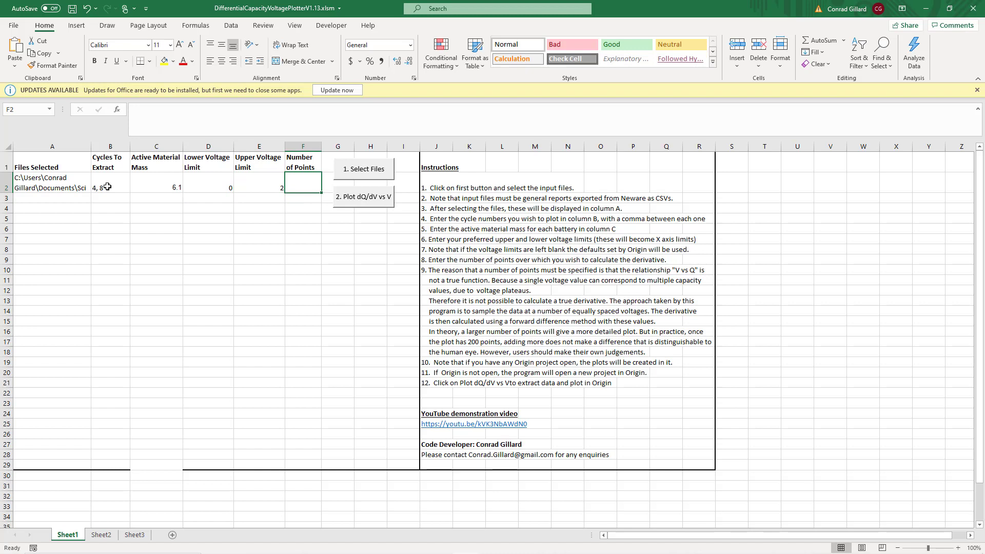
{"action": "type", "text": "400"}
{"action": "key", "text": "Return"}
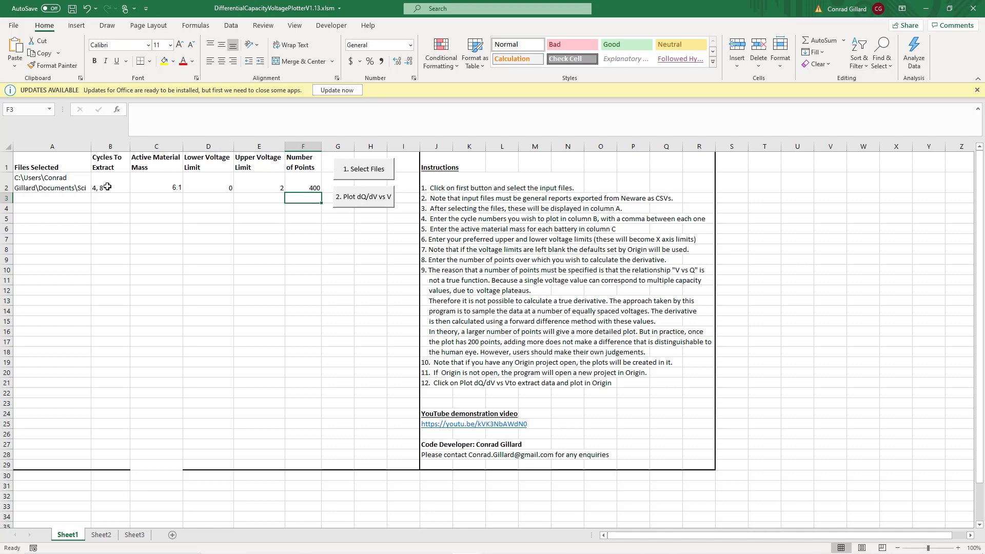
- Run the 'Plot dQ/dV vs V' macro and enlarge the resulting Origin graph window
{"action": "left_click", "coordinate": [381, 198]}
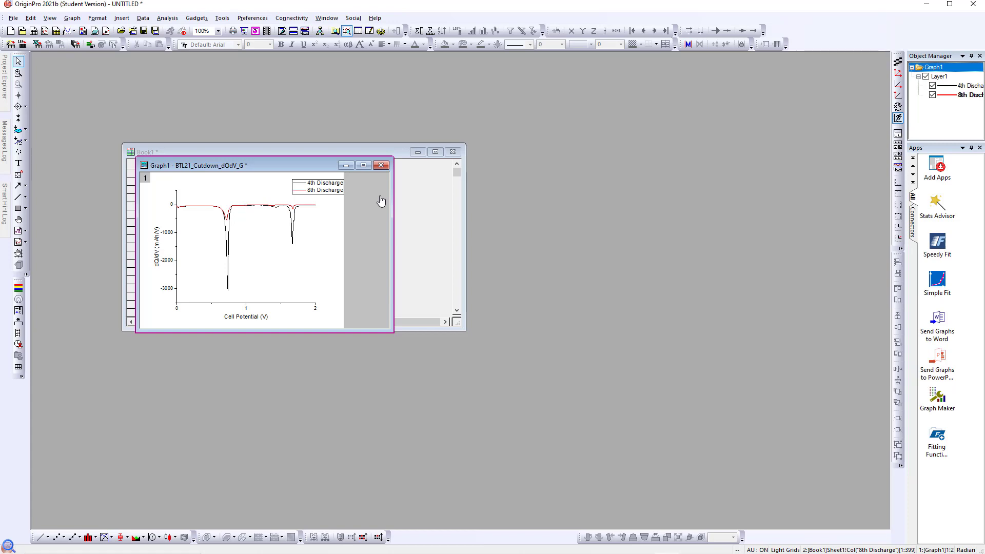
{"action": "left_click_drag", "start_coordinate": [393, 332], "coordinate": [585, 492]}
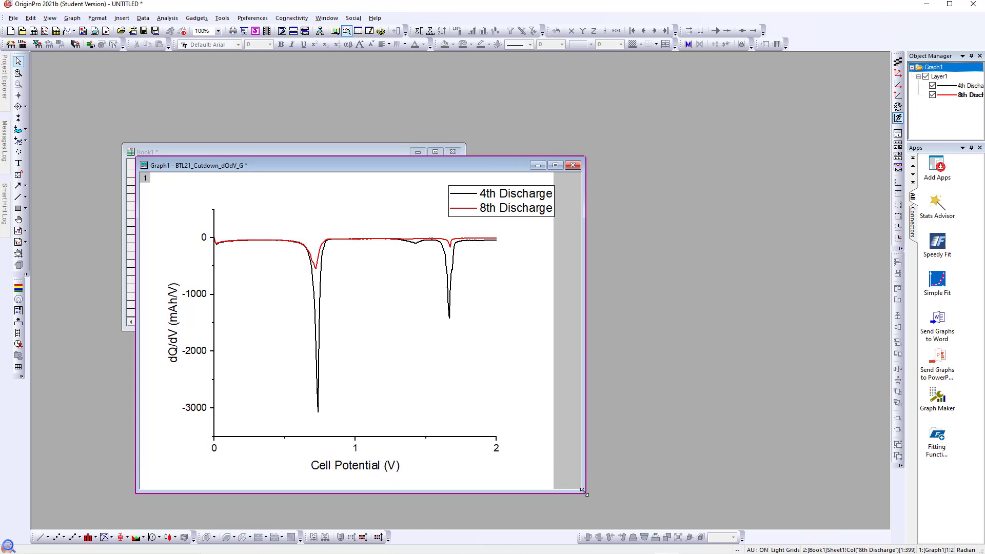